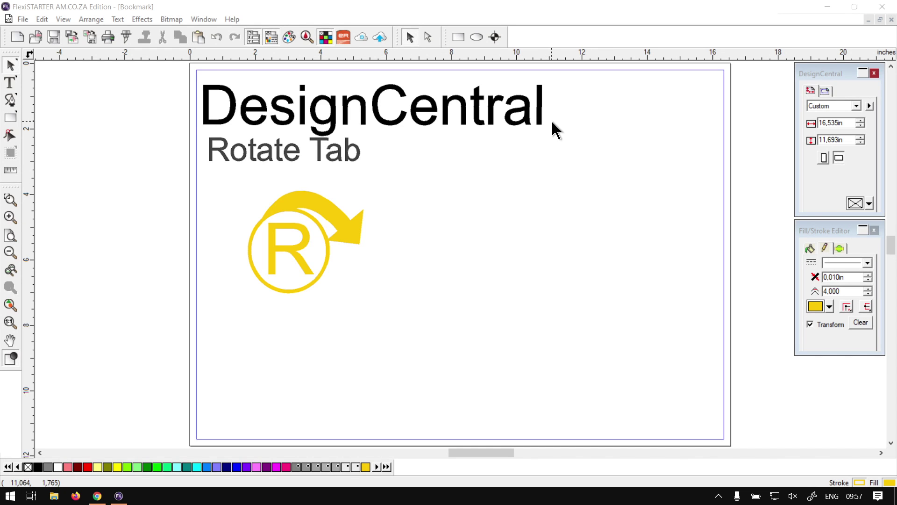
# Step: Focus the page settings and hide then re-show the DesignCentral properties panel
pyautogui.click(833, 70)
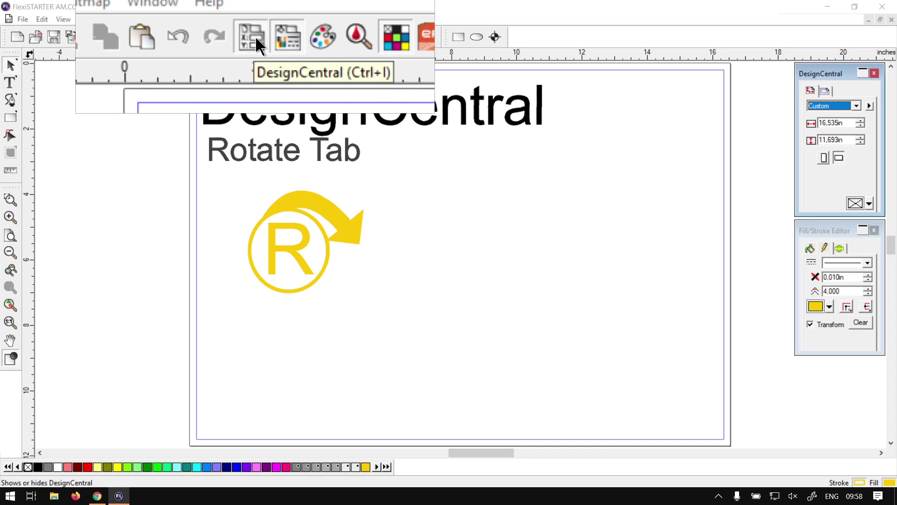
pyautogui.click(255, 40)
pyautogui.click(256, 39)
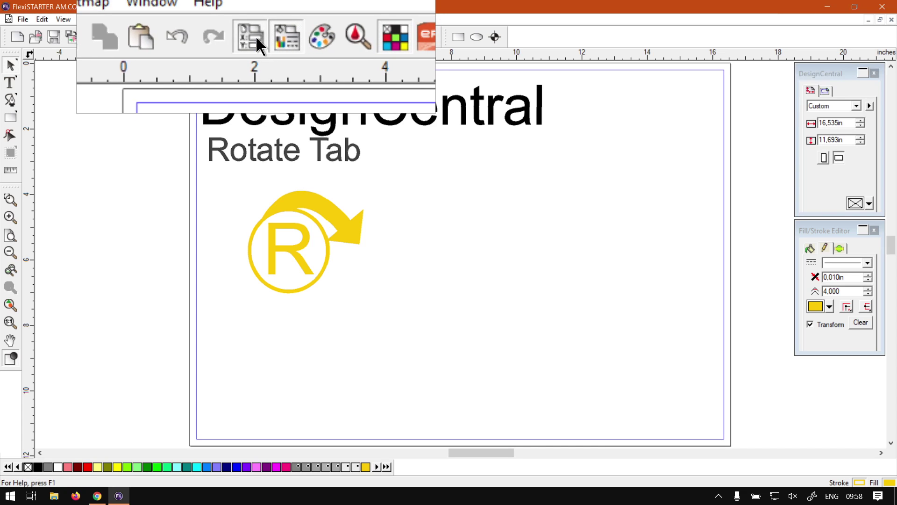
pyautogui.press('super')
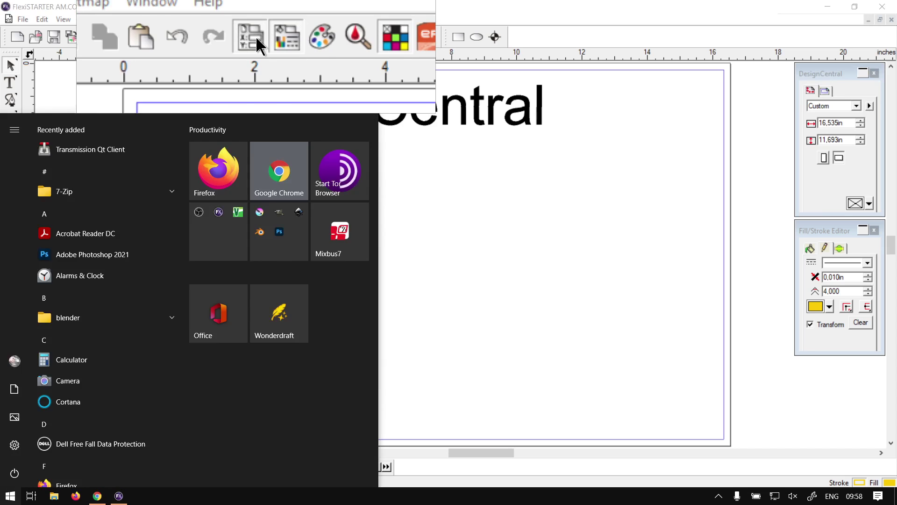
pyautogui.press('super+Escape')
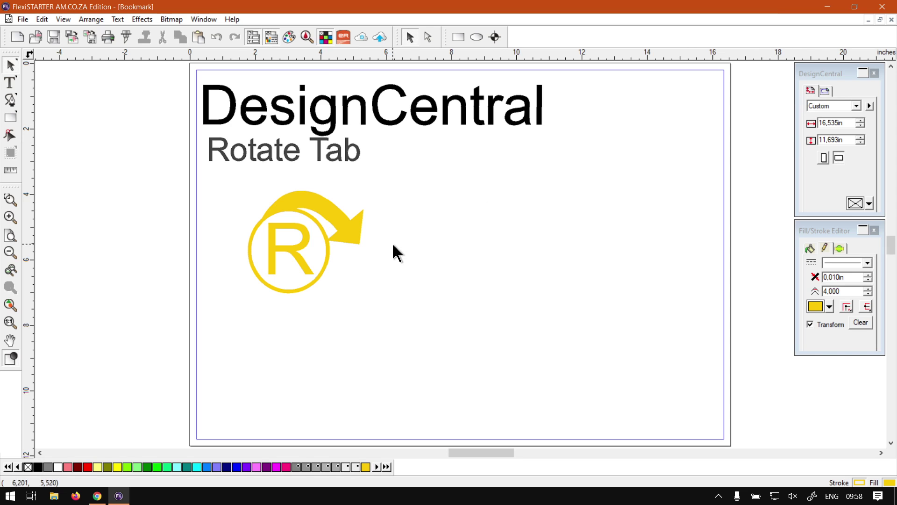
# Step: Draw a yellow rectangle right of the logo and nudge it slightly right and down
pyautogui.click(10, 118)
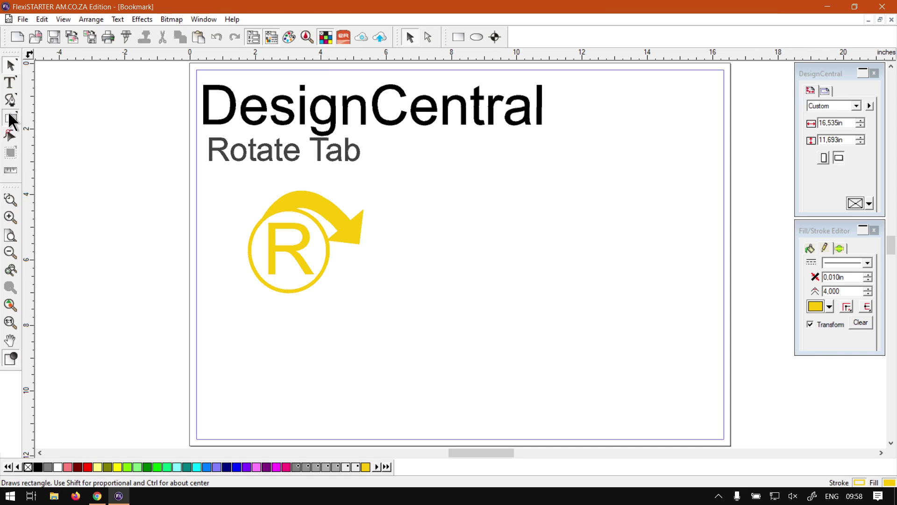
pyautogui.moveTo(439, 206); pyautogui.dragTo(574, 256)
pyautogui.click(9, 65)
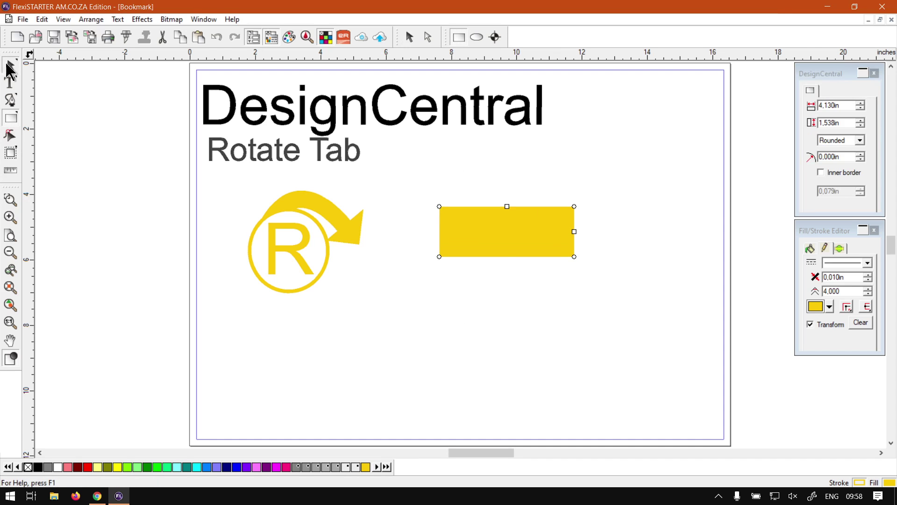
pyautogui.moveTo(516, 241); pyautogui.dragTo(527, 248)
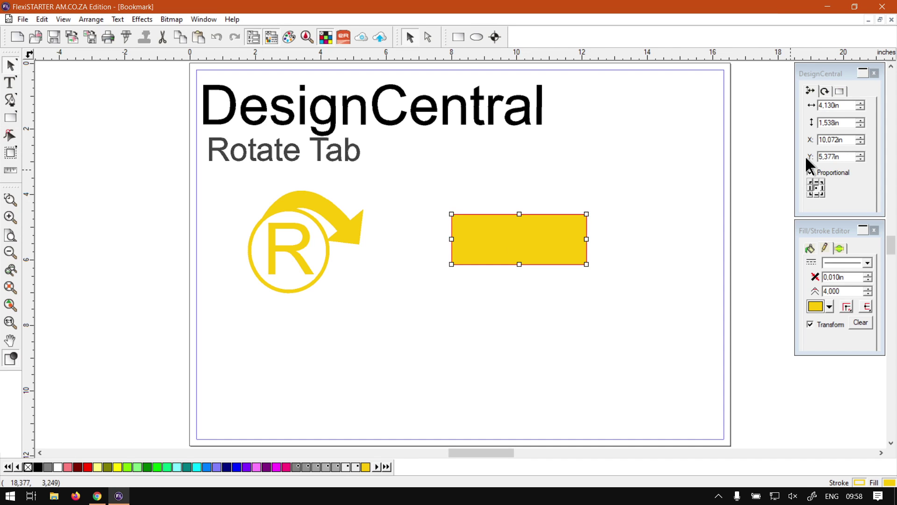
# Step: Check the rectangle's 4.130in width value, then deselect and reselect the yellow rectangle
pyautogui.click(829, 73)
pyautogui.doubleClick(825, 103)
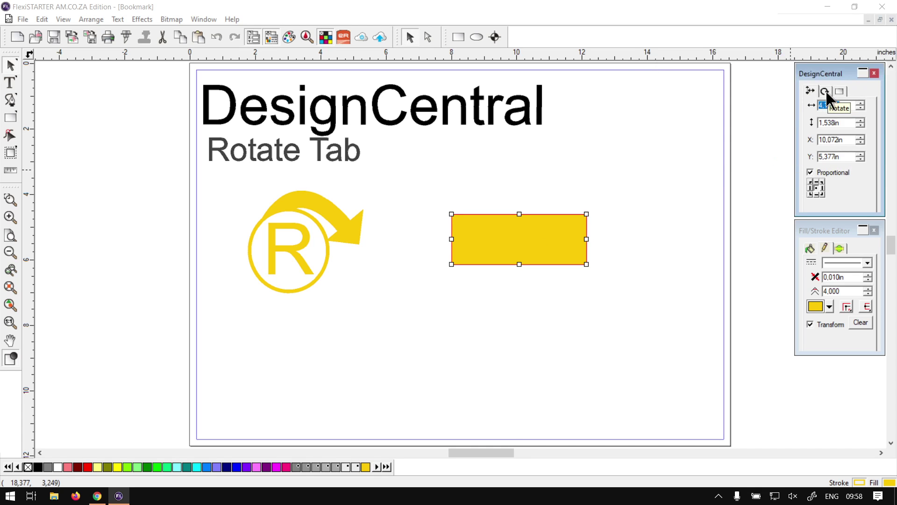
pyautogui.click(615, 142)
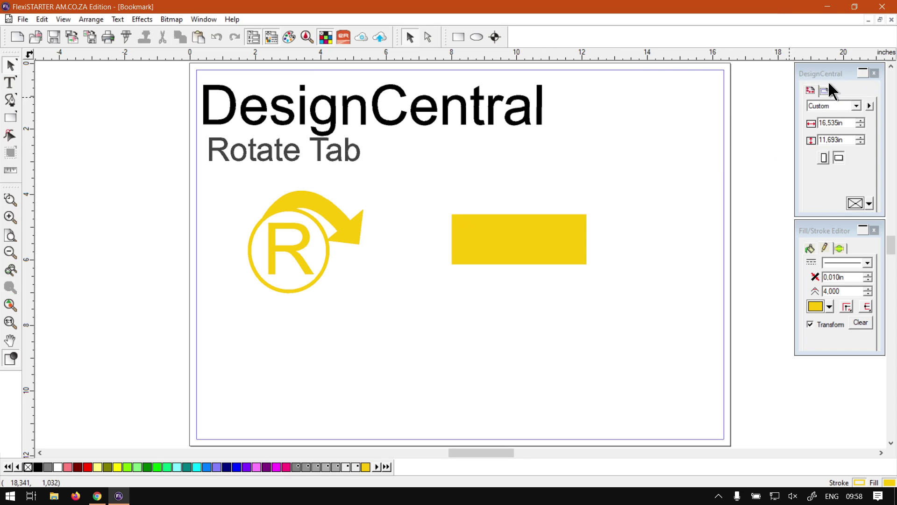
pyautogui.click(526, 124)
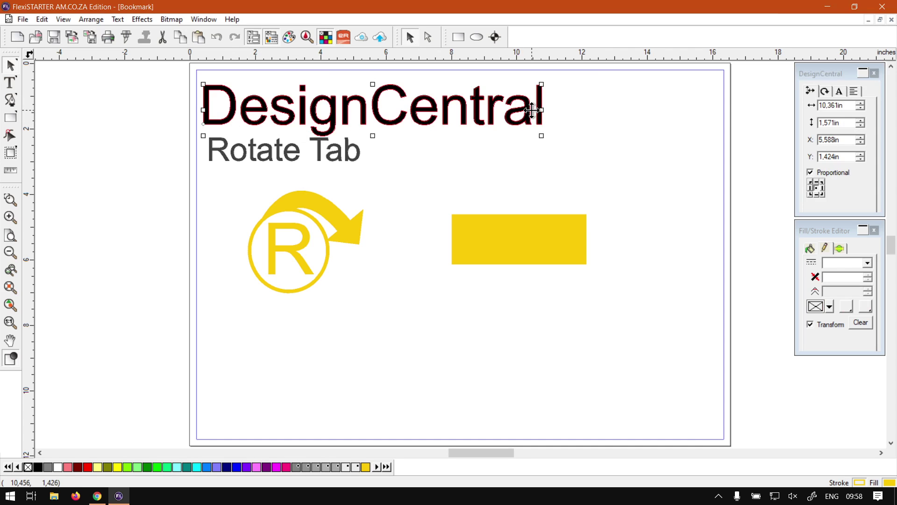
pyautogui.click(511, 246)
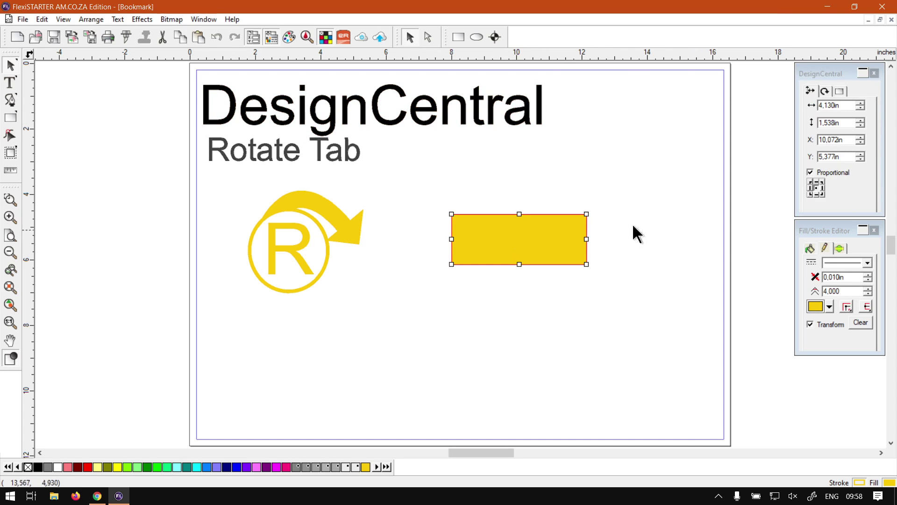
# Step: On the Rotate tab, step the rectangle's rotation through 5°, 10°, down to 345° and back to level
pyautogui.click(825, 91)
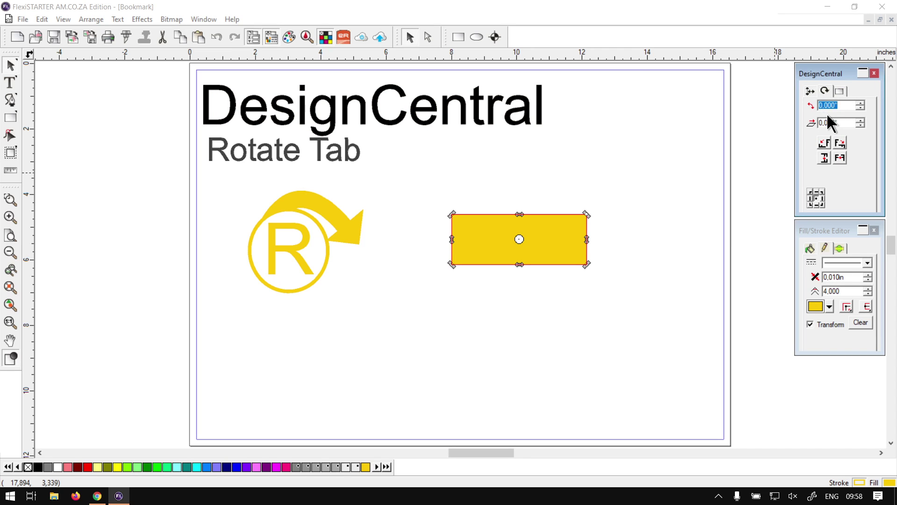
pyautogui.click(861, 104)
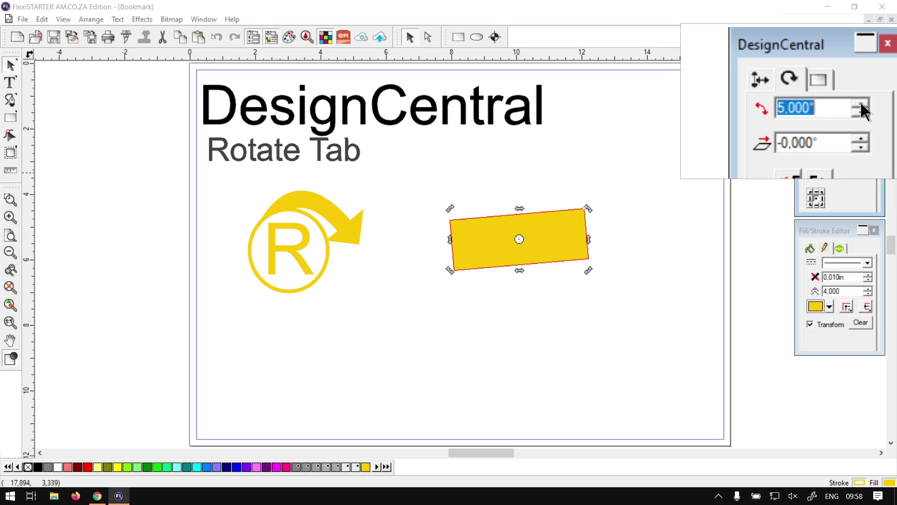
pyautogui.click(862, 105)
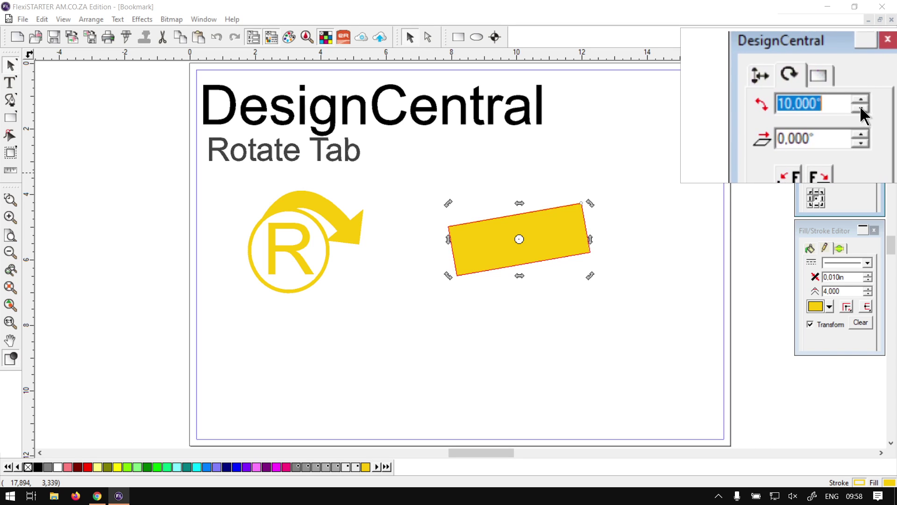
pyautogui.click(860, 106)
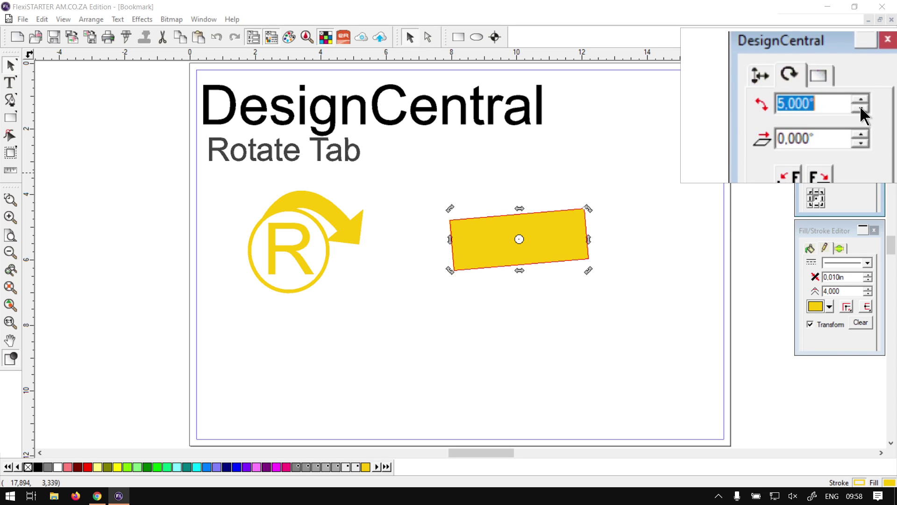
pyautogui.click(860, 107)
pyautogui.click(859, 107)
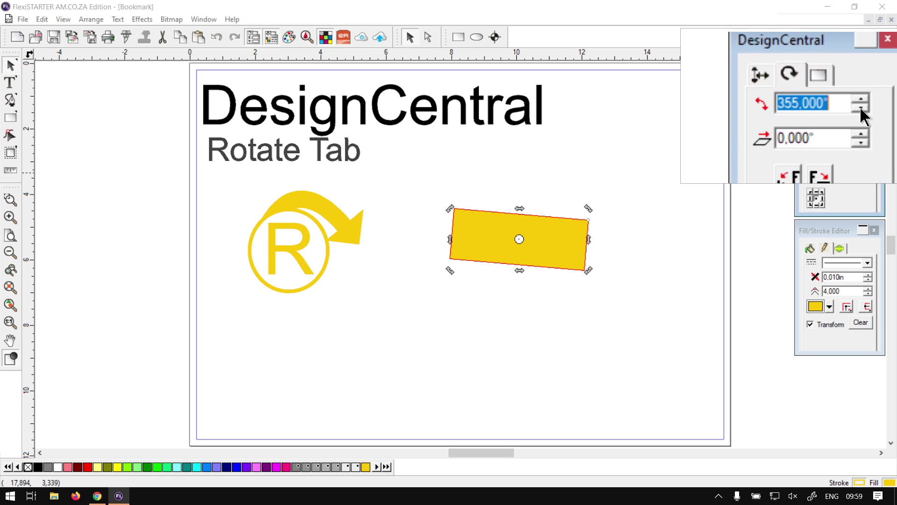
pyautogui.click(860, 107)
pyautogui.click(860, 107)
pyautogui.click(860, 104)
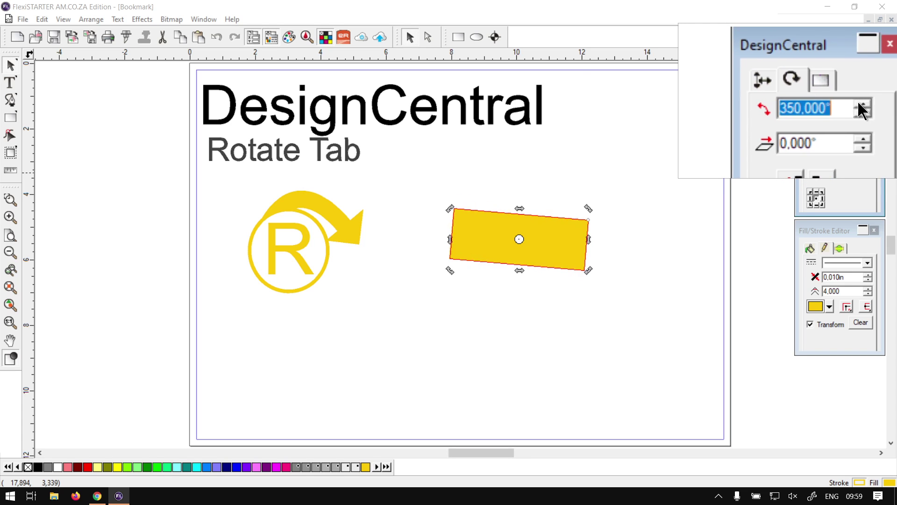
pyautogui.click(860, 105)
pyautogui.click(859, 105)
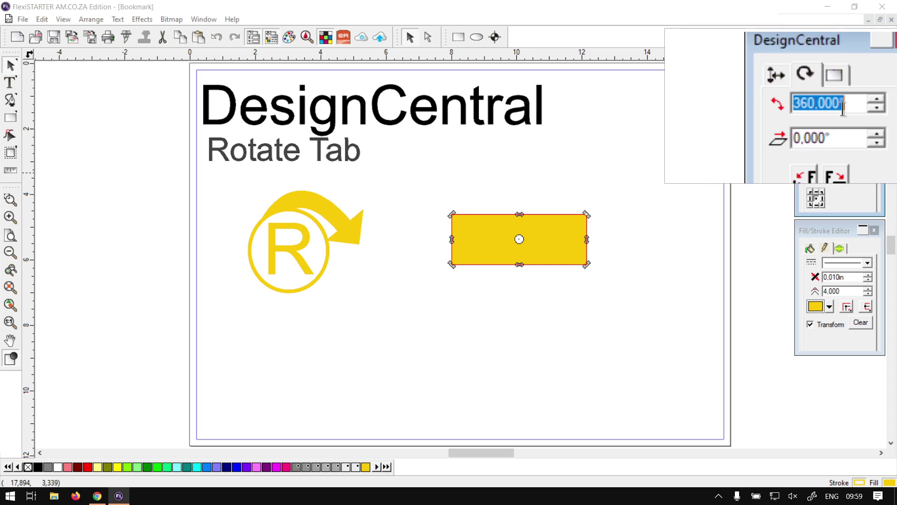
# Step: Rotate the rectangle to 45°, then set the rotation back to 0°
pyautogui.scroll(3, 848, 106)
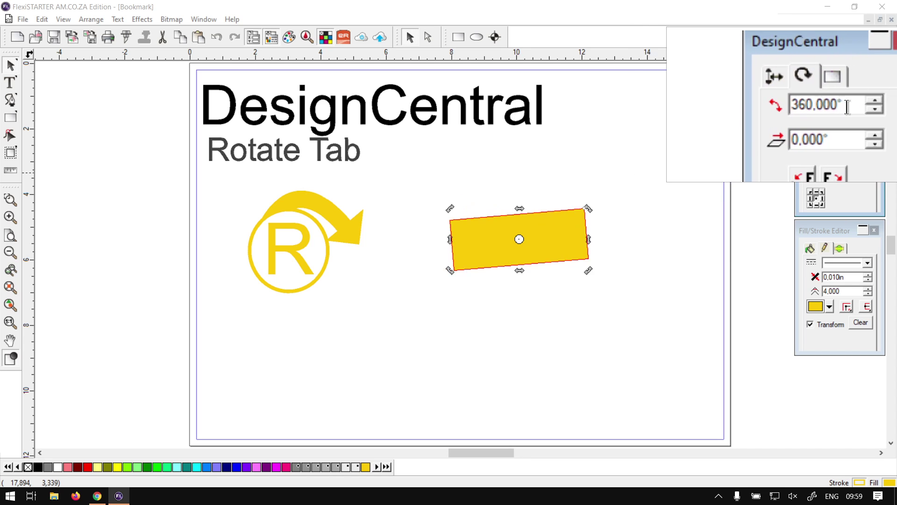
pyautogui.scroll(-2, 847, 107)
pyautogui.scroll(-1, 847, 106)
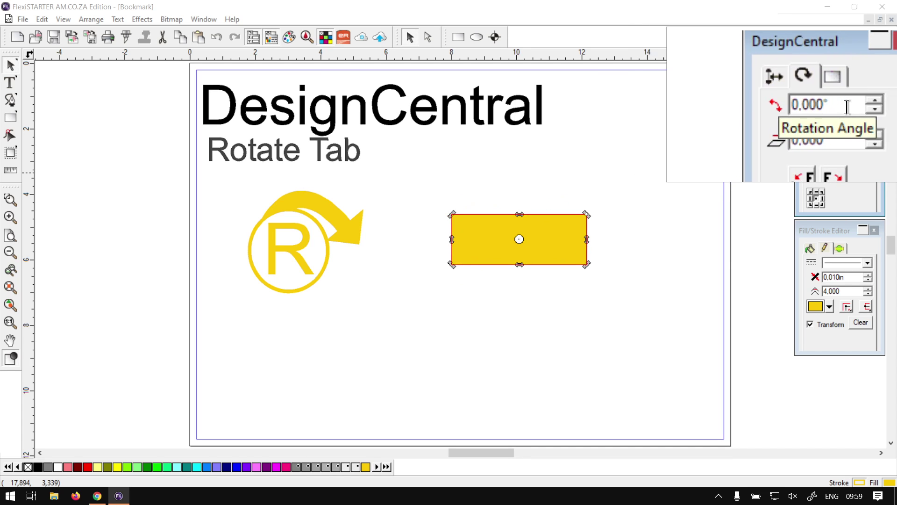
pyautogui.scroll(1, 847, 107)
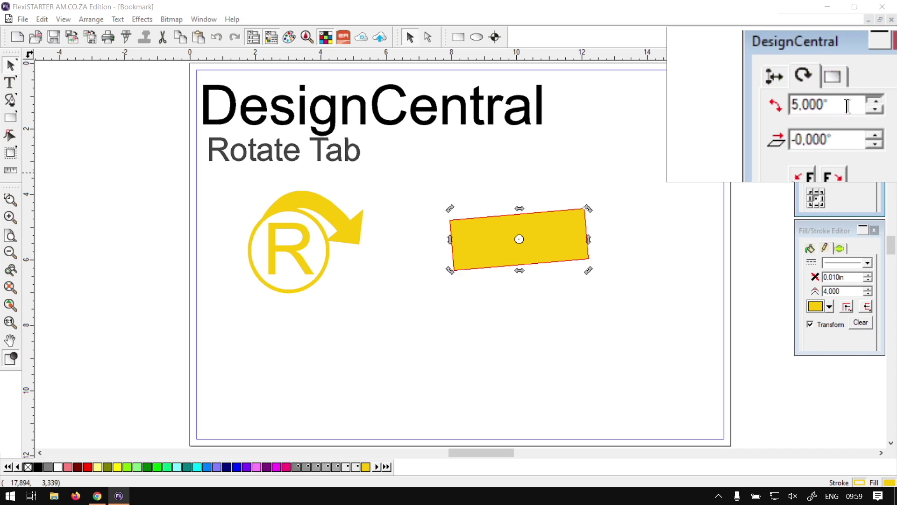
pyautogui.scroll(-1, 847, 107)
pyautogui.doubleClick(838, 105)
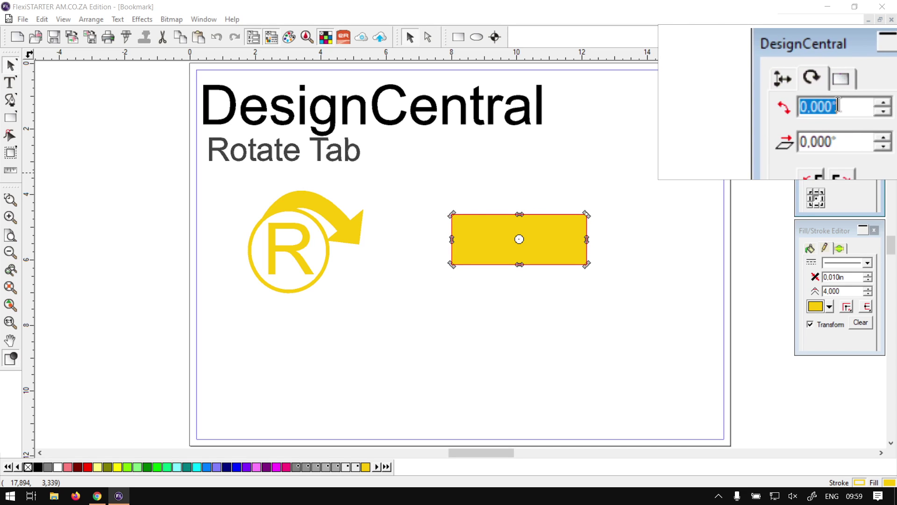
pyautogui.write('45')
pyautogui.press('Return')
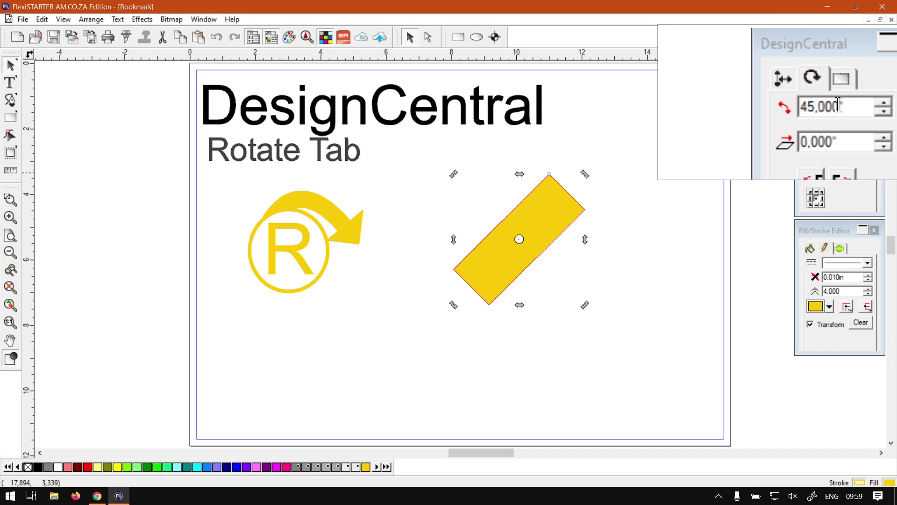
pyautogui.moveTo(838, 106); pyautogui.dragTo(817, 105)
pyautogui.write('0')
pyautogui.press('Return')
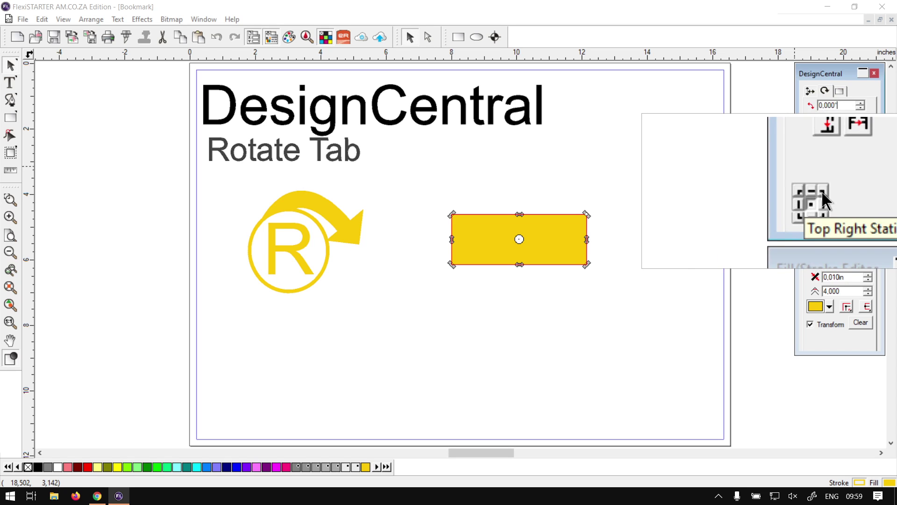
pyautogui.click(822, 191)
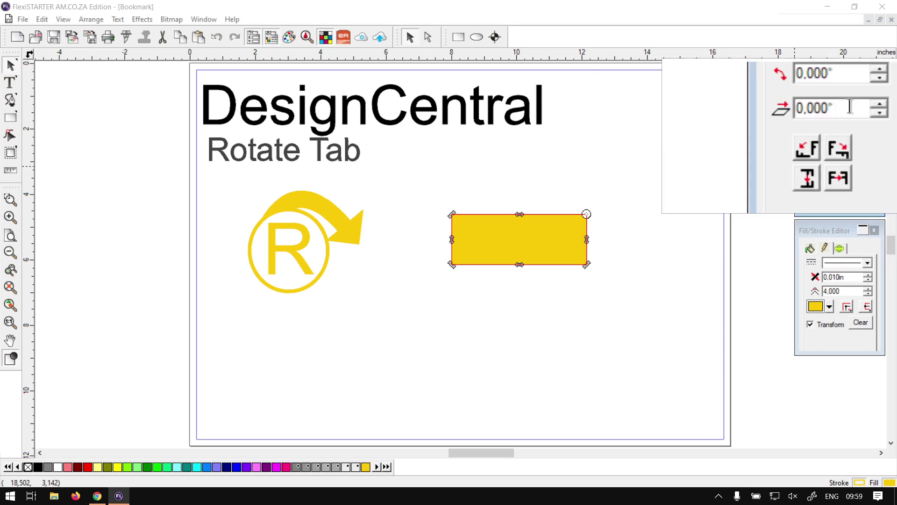
pyautogui.click(860, 103)
pyautogui.click(860, 103)
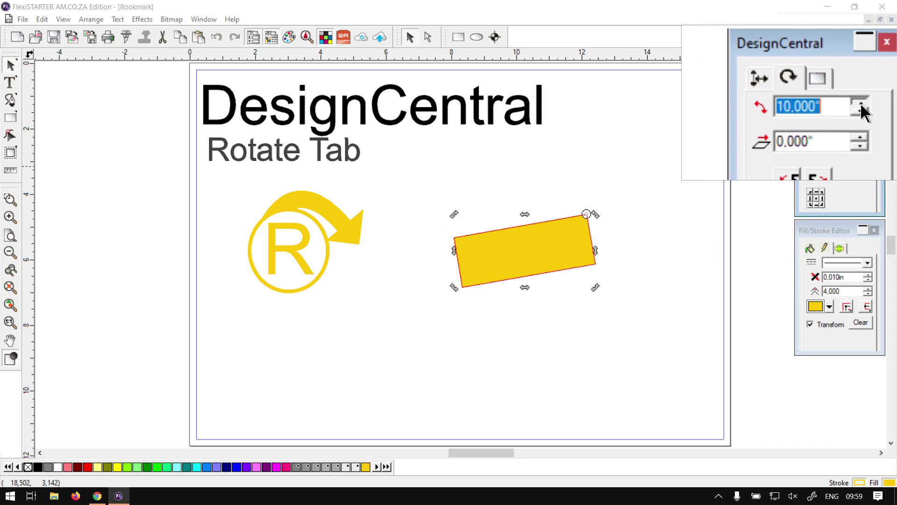
pyautogui.click(860, 103)
pyautogui.click(860, 103)
pyautogui.click(860, 103)
pyautogui.click(860, 107)
pyautogui.click(860, 107)
pyautogui.click(859, 108)
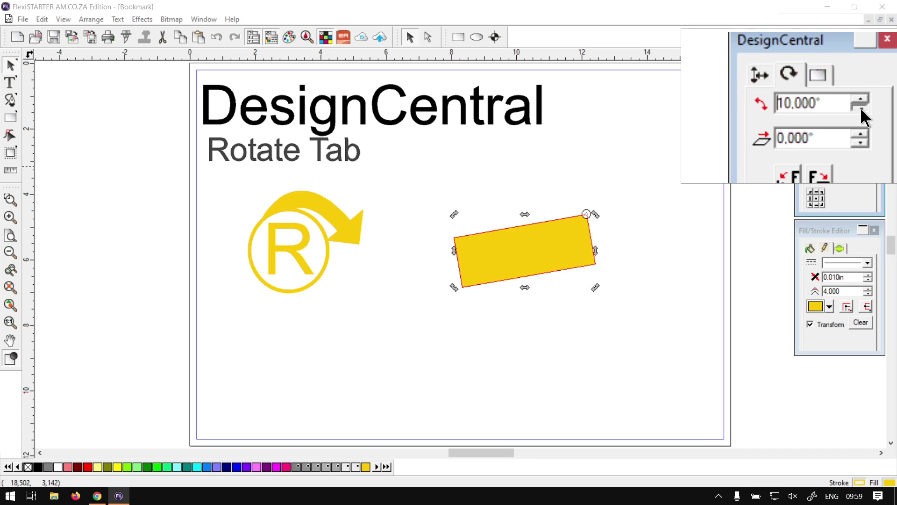
pyautogui.click(860, 108)
pyautogui.click(860, 108)
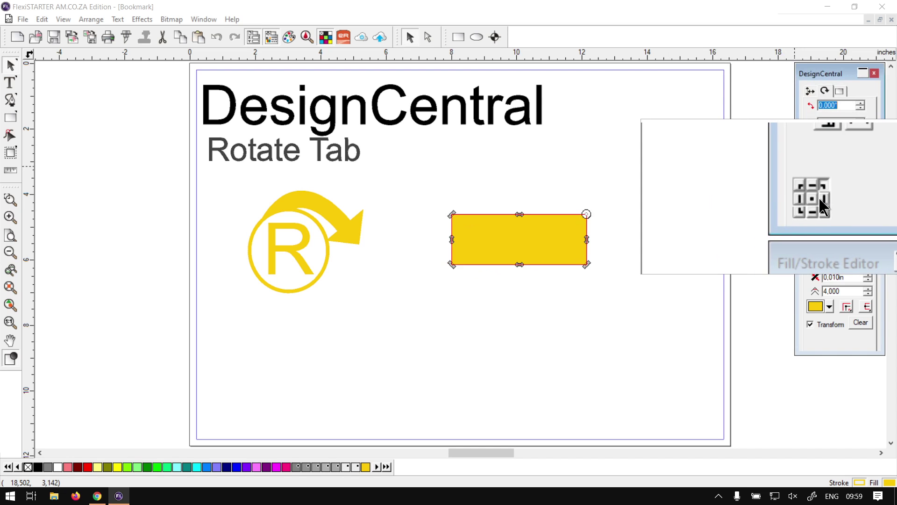
pyautogui.click(584, 211)
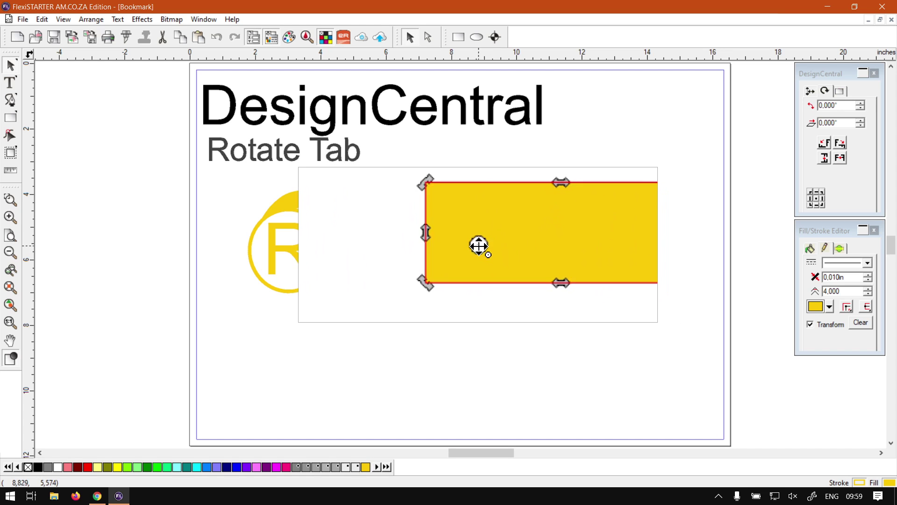
pyautogui.click(861, 105)
pyautogui.click(861, 106)
pyautogui.click(860, 107)
pyautogui.click(860, 107)
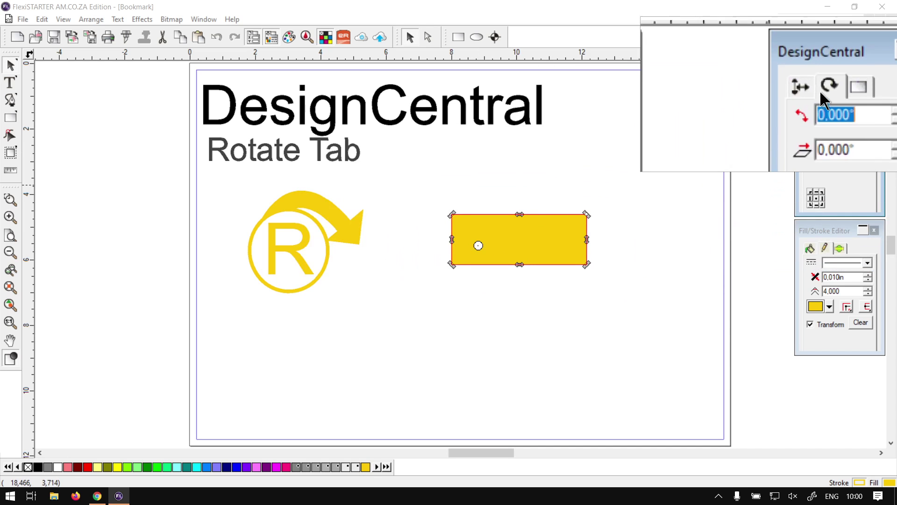
pyautogui.click(813, 90)
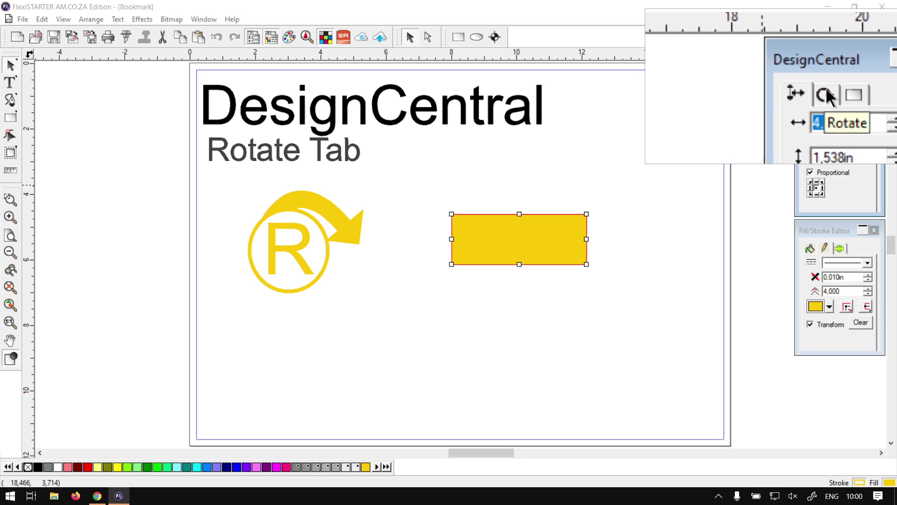
pyautogui.click(826, 91)
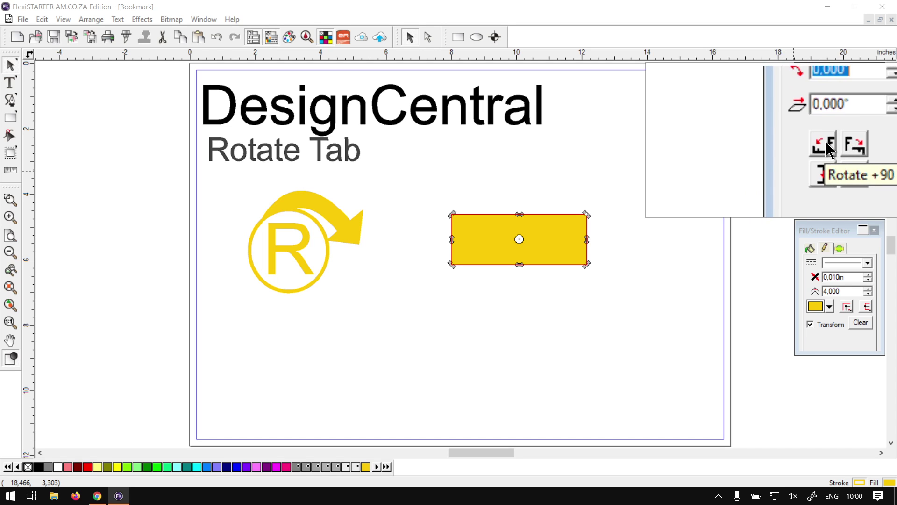
pyautogui.click(825, 139)
pyautogui.click(850, 145)
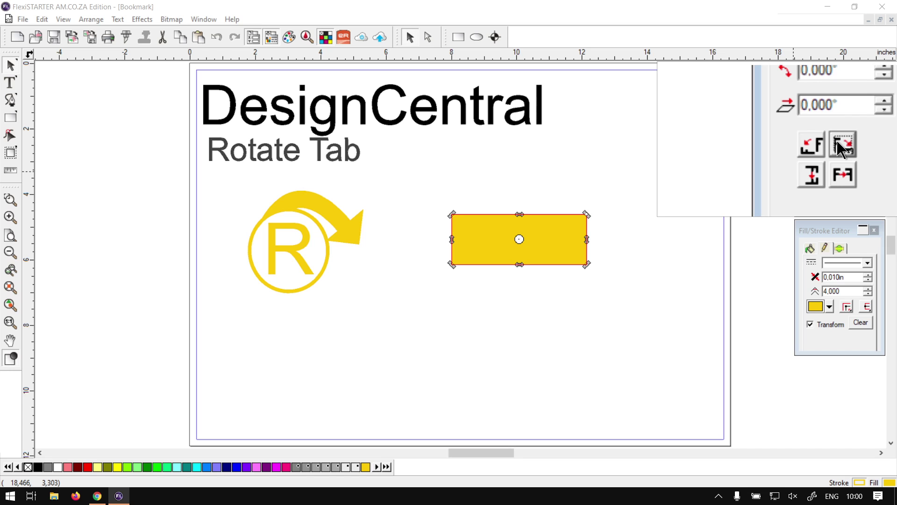
pyautogui.click(838, 143)
pyautogui.click(838, 143)
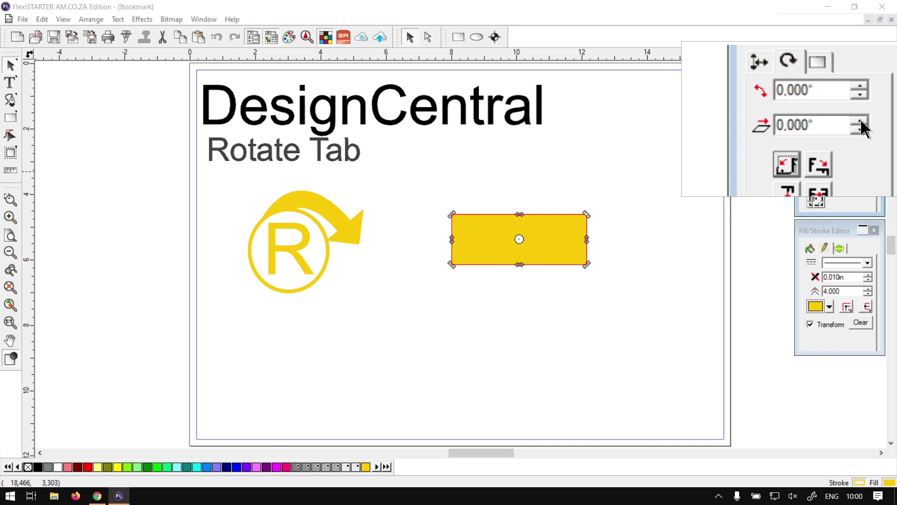
pyautogui.click(860, 121)
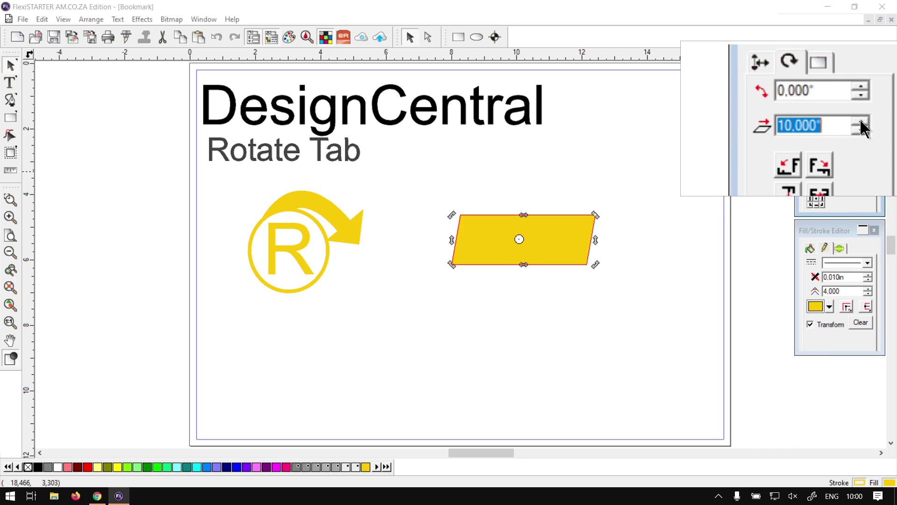
pyautogui.click(860, 120)
pyautogui.click(860, 120)
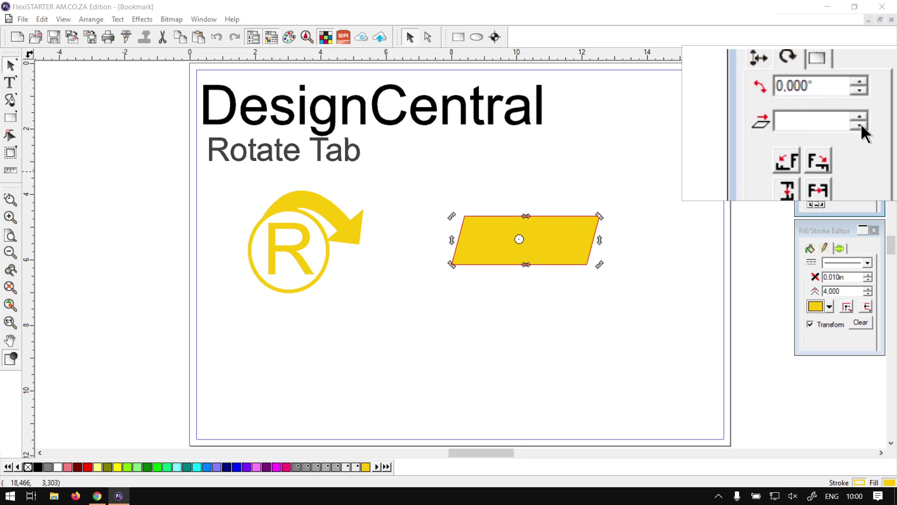
pyautogui.click(860, 124)
pyautogui.click(860, 123)
pyautogui.click(859, 123)
pyautogui.click(860, 123)
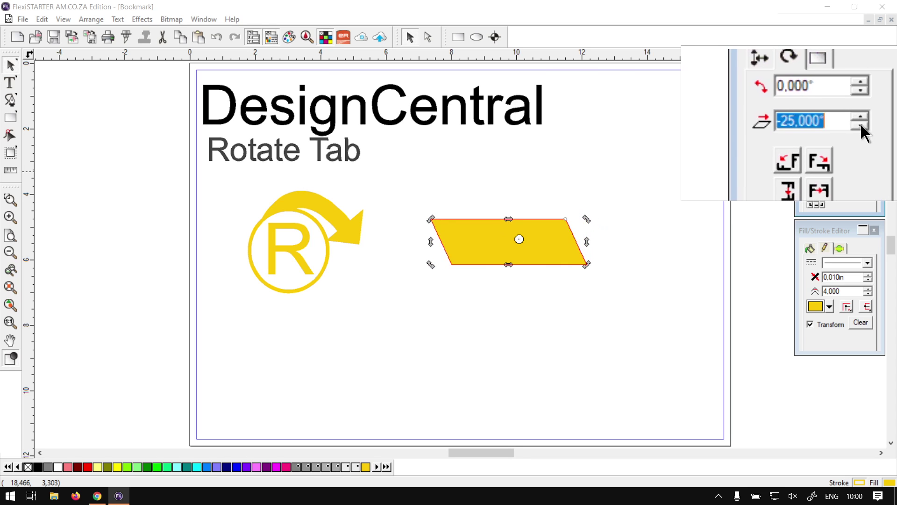
pyautogui.click(860, 117)
pyautogui.click(860, 118)
pyautogui.click(860, 118)
pyautogui.click(860, 118)
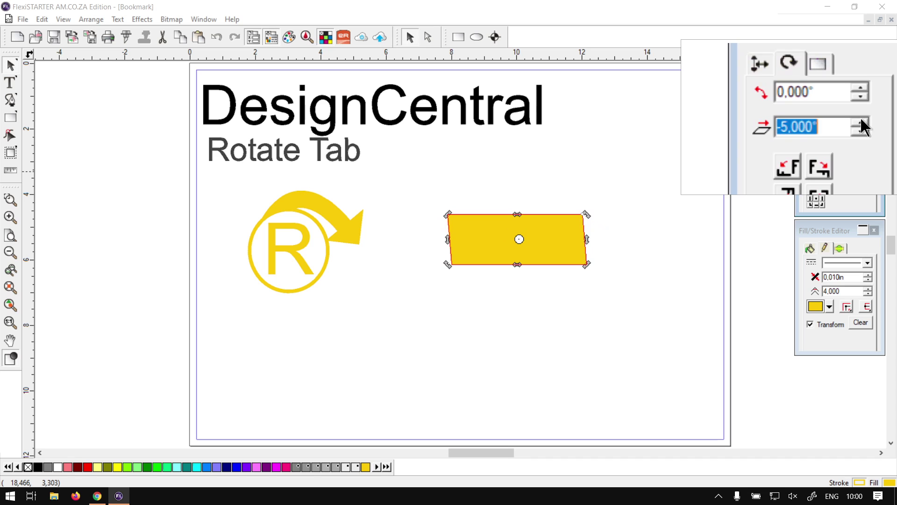
pyautogui.click(859, 118)
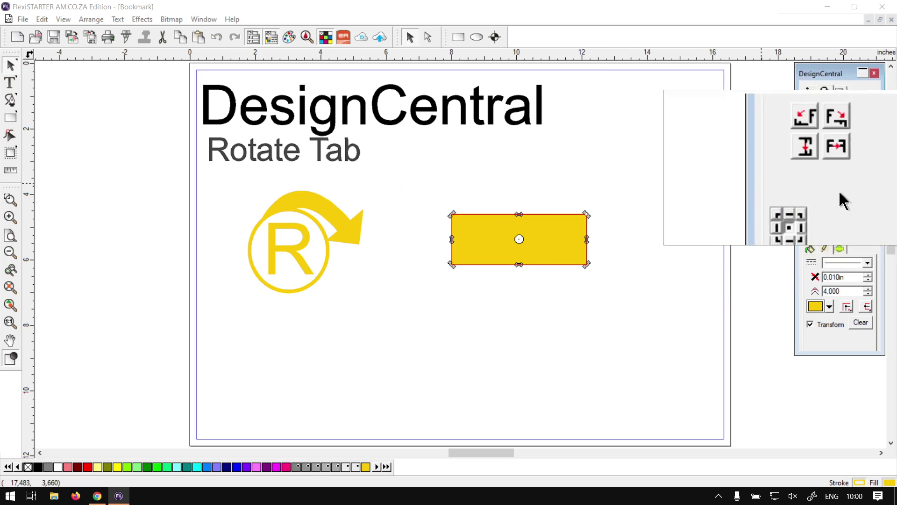
pyautogui.click(839, 148)
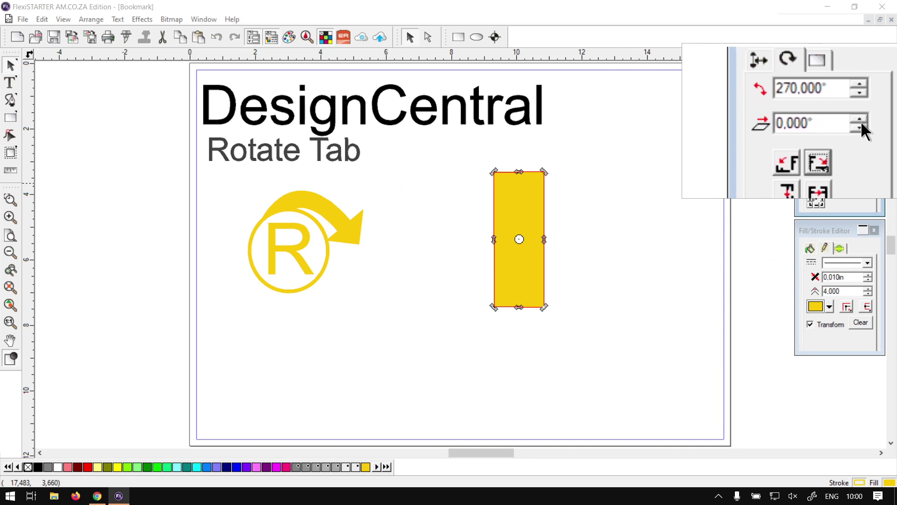
pyautogui.click(860, 119)
pyautogui.click(860, 120)
pyautogui.click(860, 120)
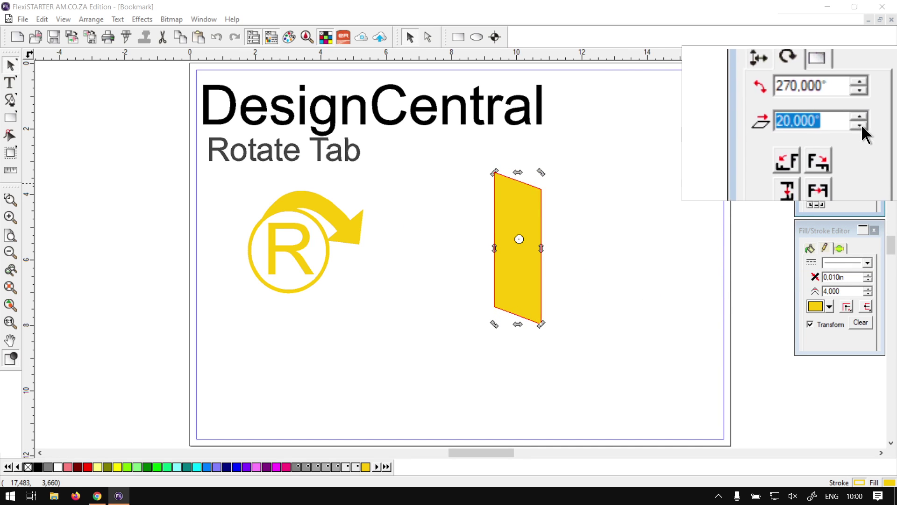
pyautogui.click(861, 124)
pyautogui.click(860, 124)
pyautogui.click(861, 125)
pyautogui.click(861, 125)
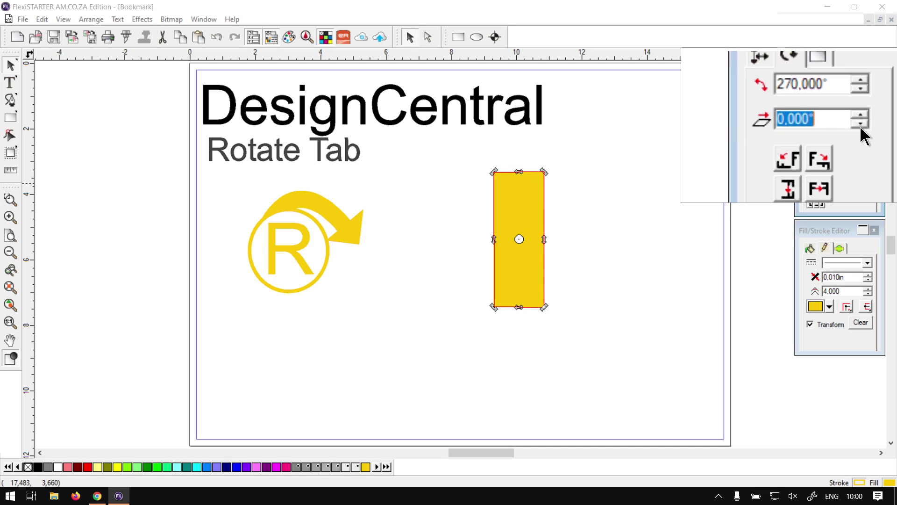
pyautogui.click(823, 141)
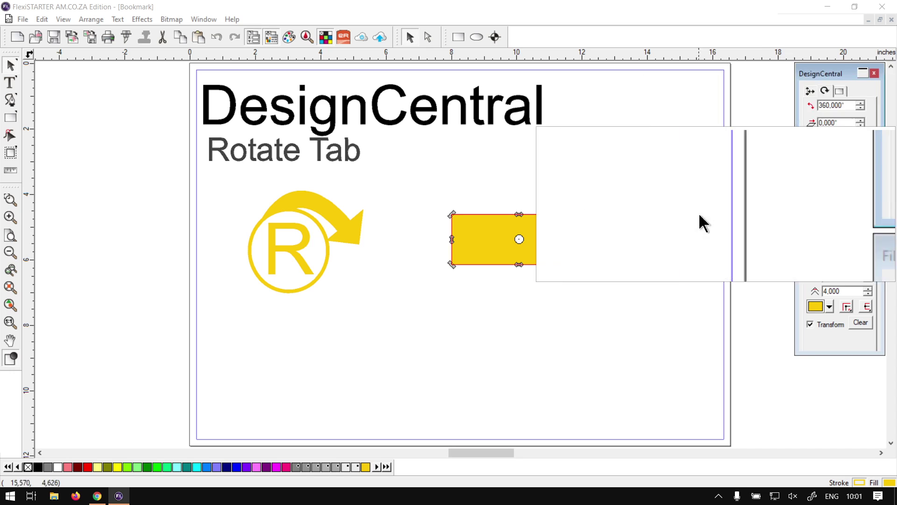
# Step: Tilt the rectangle to about 309° with a corner handle and test Flip X and Flip Y
pyautogui.moveTo(583, 266); pyautogui.dragTo(534, 296)
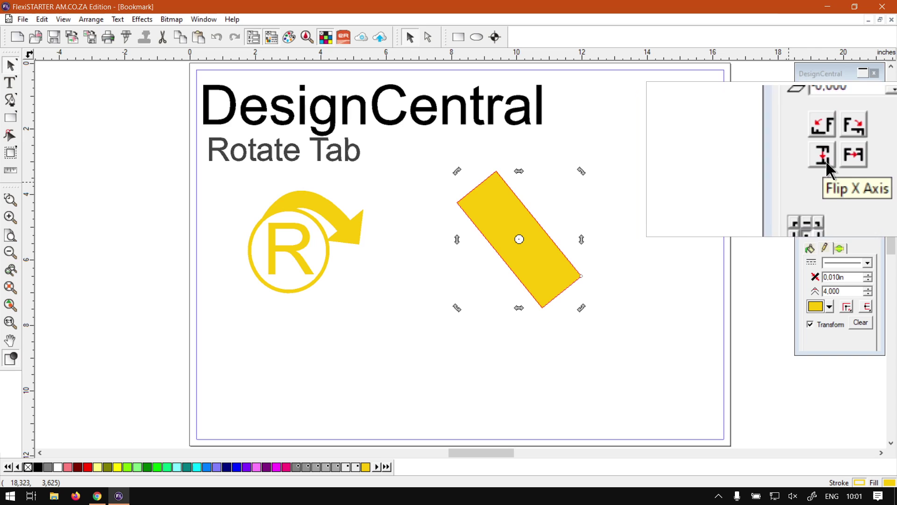
pyautogui.click(826, 163)
pyautogui.click(826, 162)
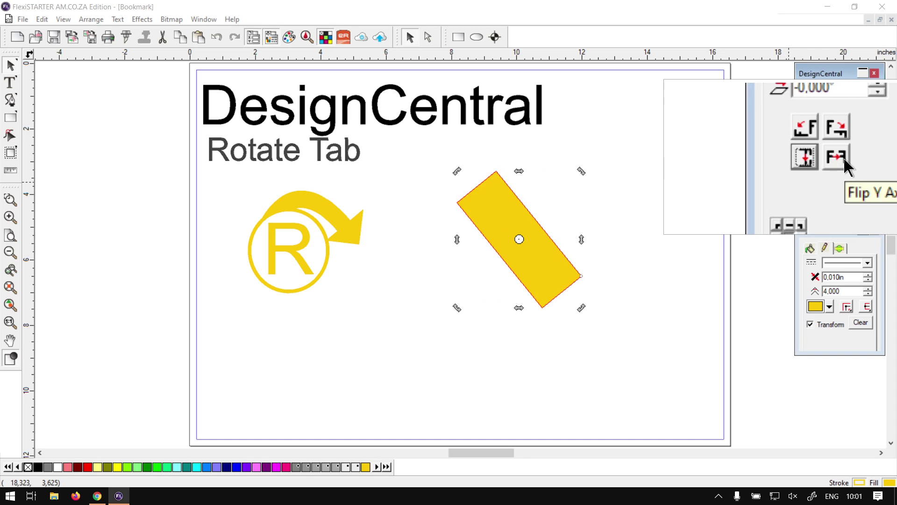
pyautogui.click(843, 158)
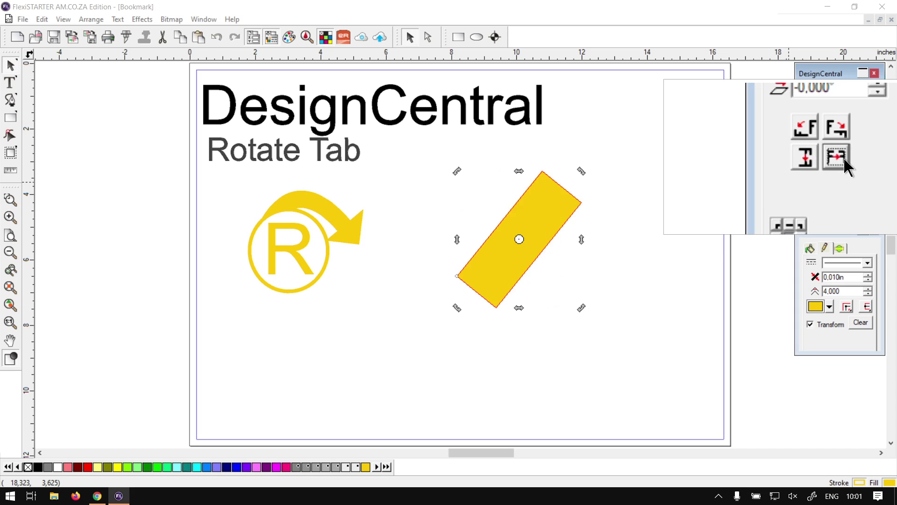
pyautogui.click(843, 157)
pyautogui.click(823, 158)
pyautogui.click(829, 159)
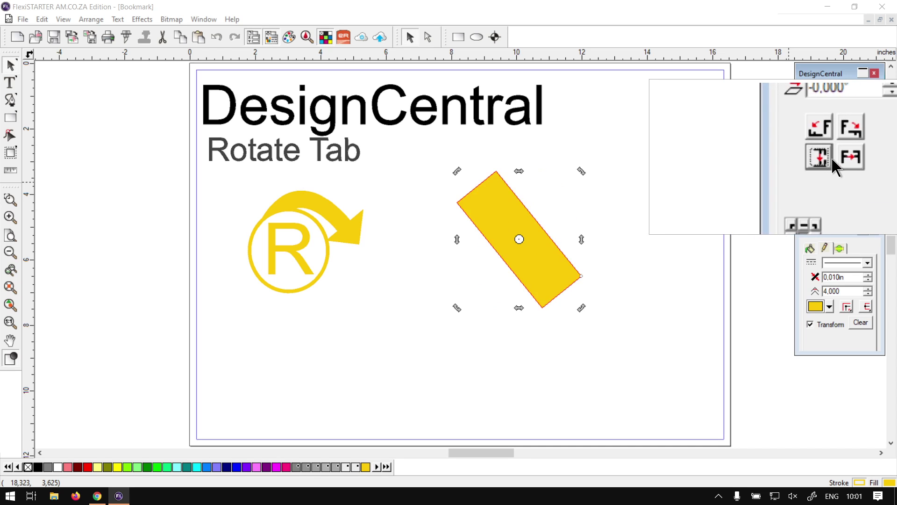
pyautogui.click(836, 158)
pyautogui.click(836, 158)
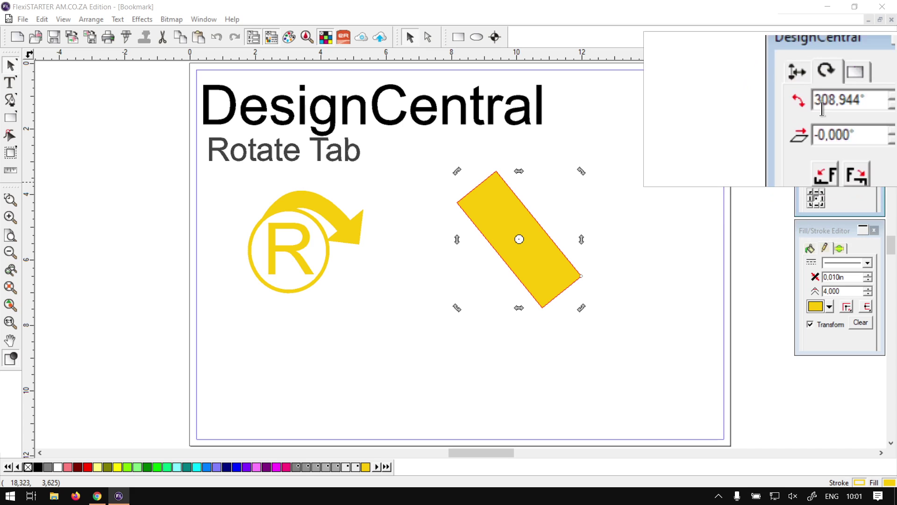
# Step: Check the rectangle's Size values, return to the Rotate tab, and deselect it
pyautogui.click(811, 93)
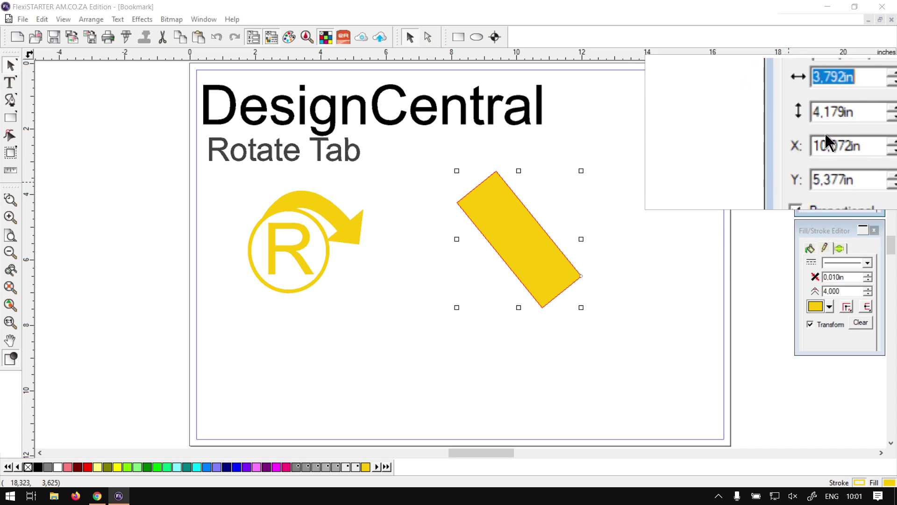
pyautogui.click(826, 91)
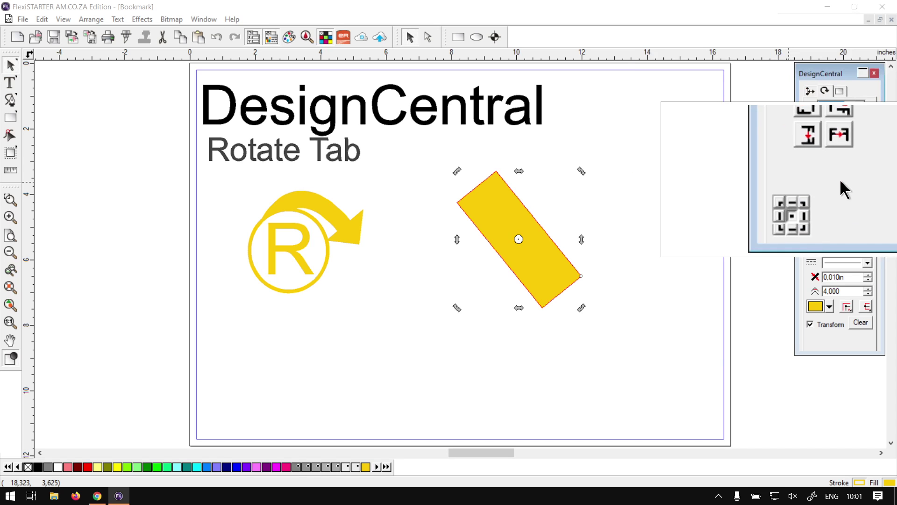
pyautogui.click(693, 223)
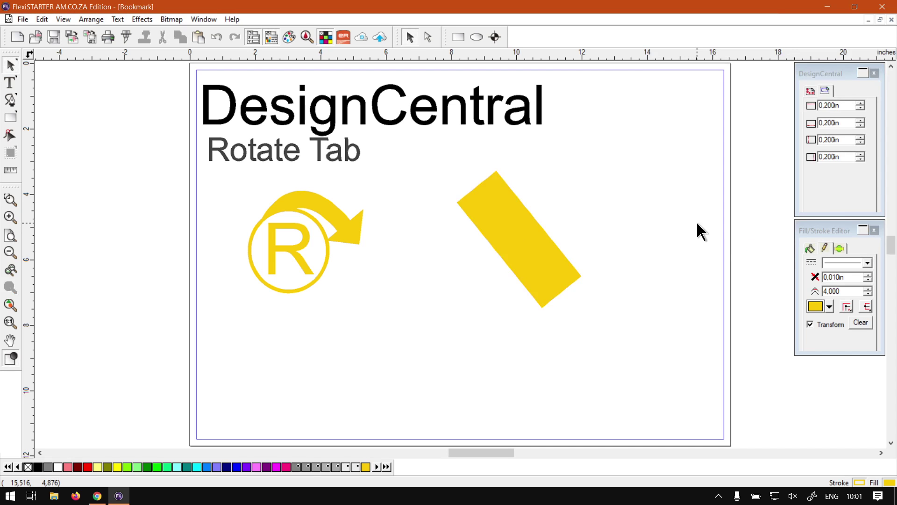
# Step: Bring the softwaretraining.co.za home page up in Chrome, then dismiss the site's search suggestions
pyautogui.click(98, 496)
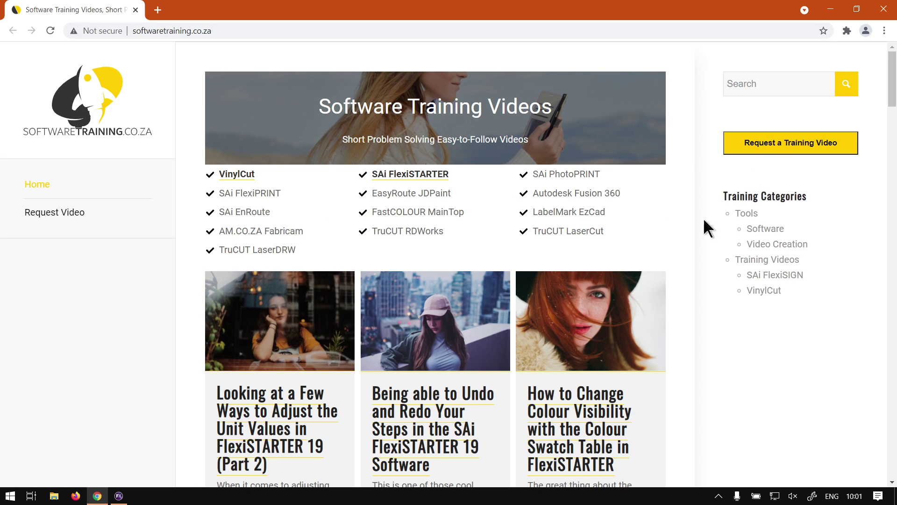
pyautogui.click(798, 84)
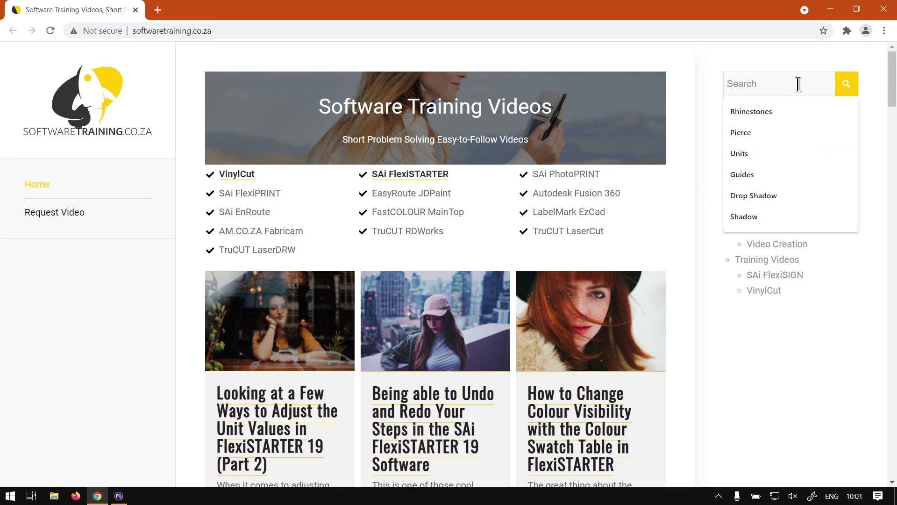
pyautogui.click(795, 60)
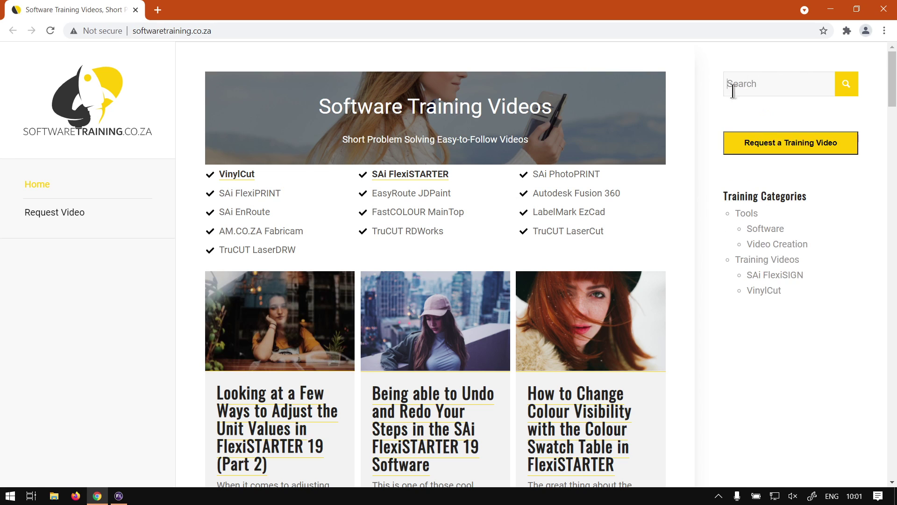